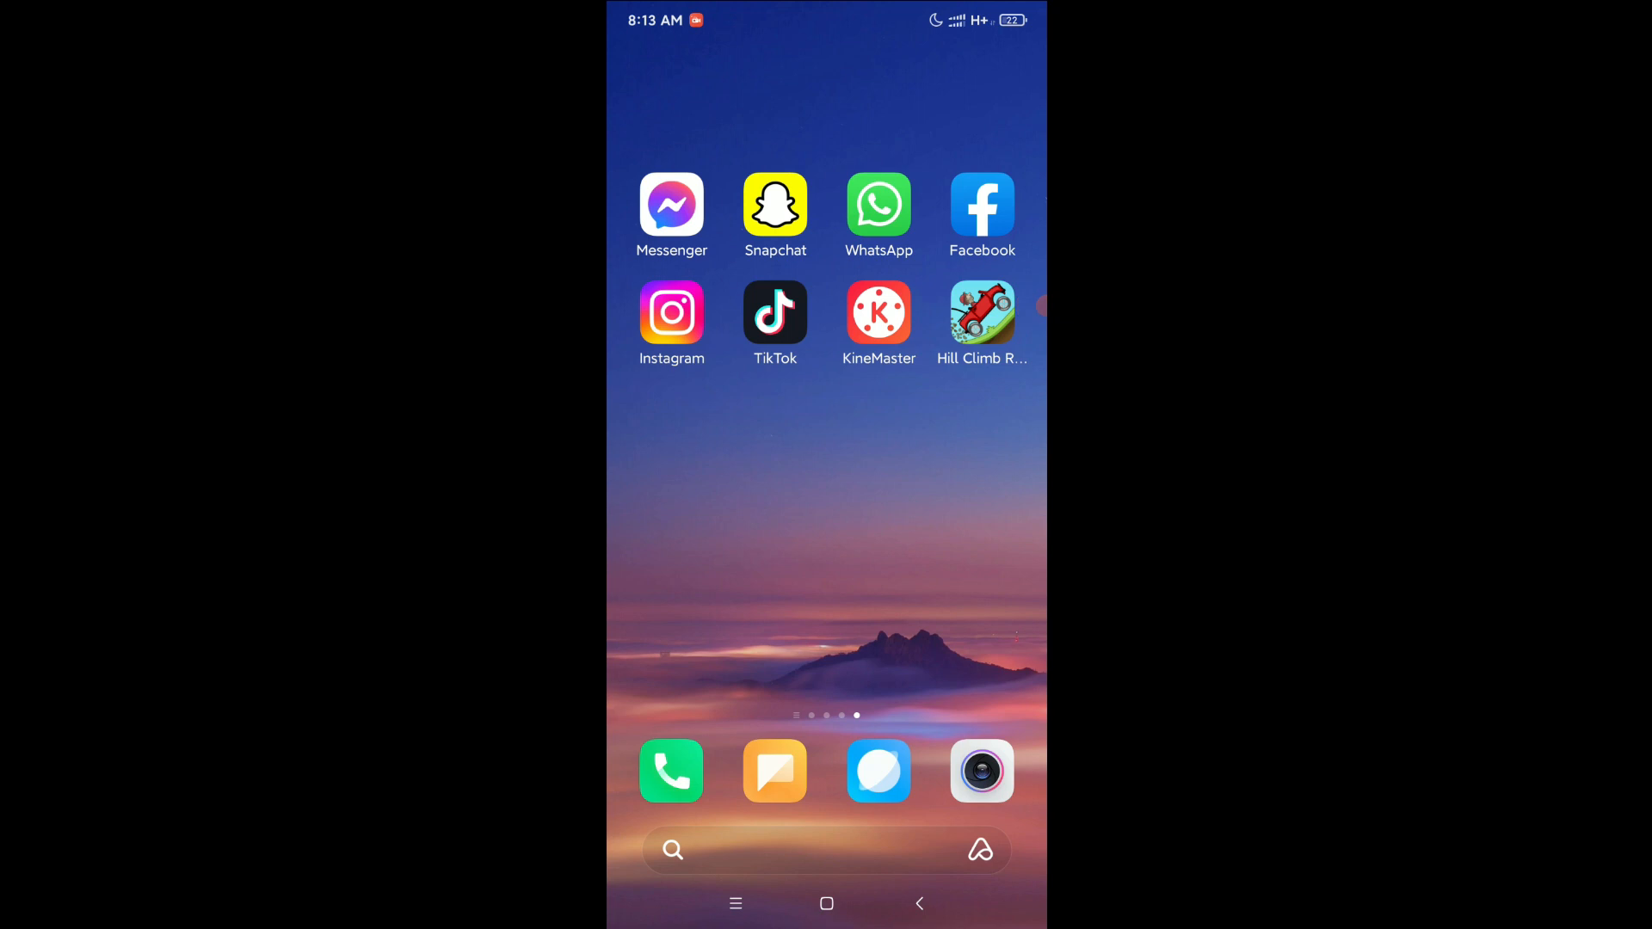
Step: Rearrange the Hill Climb Racing icon beside KineMaster and return to the first home page
{"action": "mouse_move", "coordinate": [982, 315]}
{"action": "left_mouse_down"}
{"action": "mouse_move", "coordinate": [881, 426]}
{"action": "mouse_move", "coordinate": [815, 451]}
{"action": "left_mouse_up"}
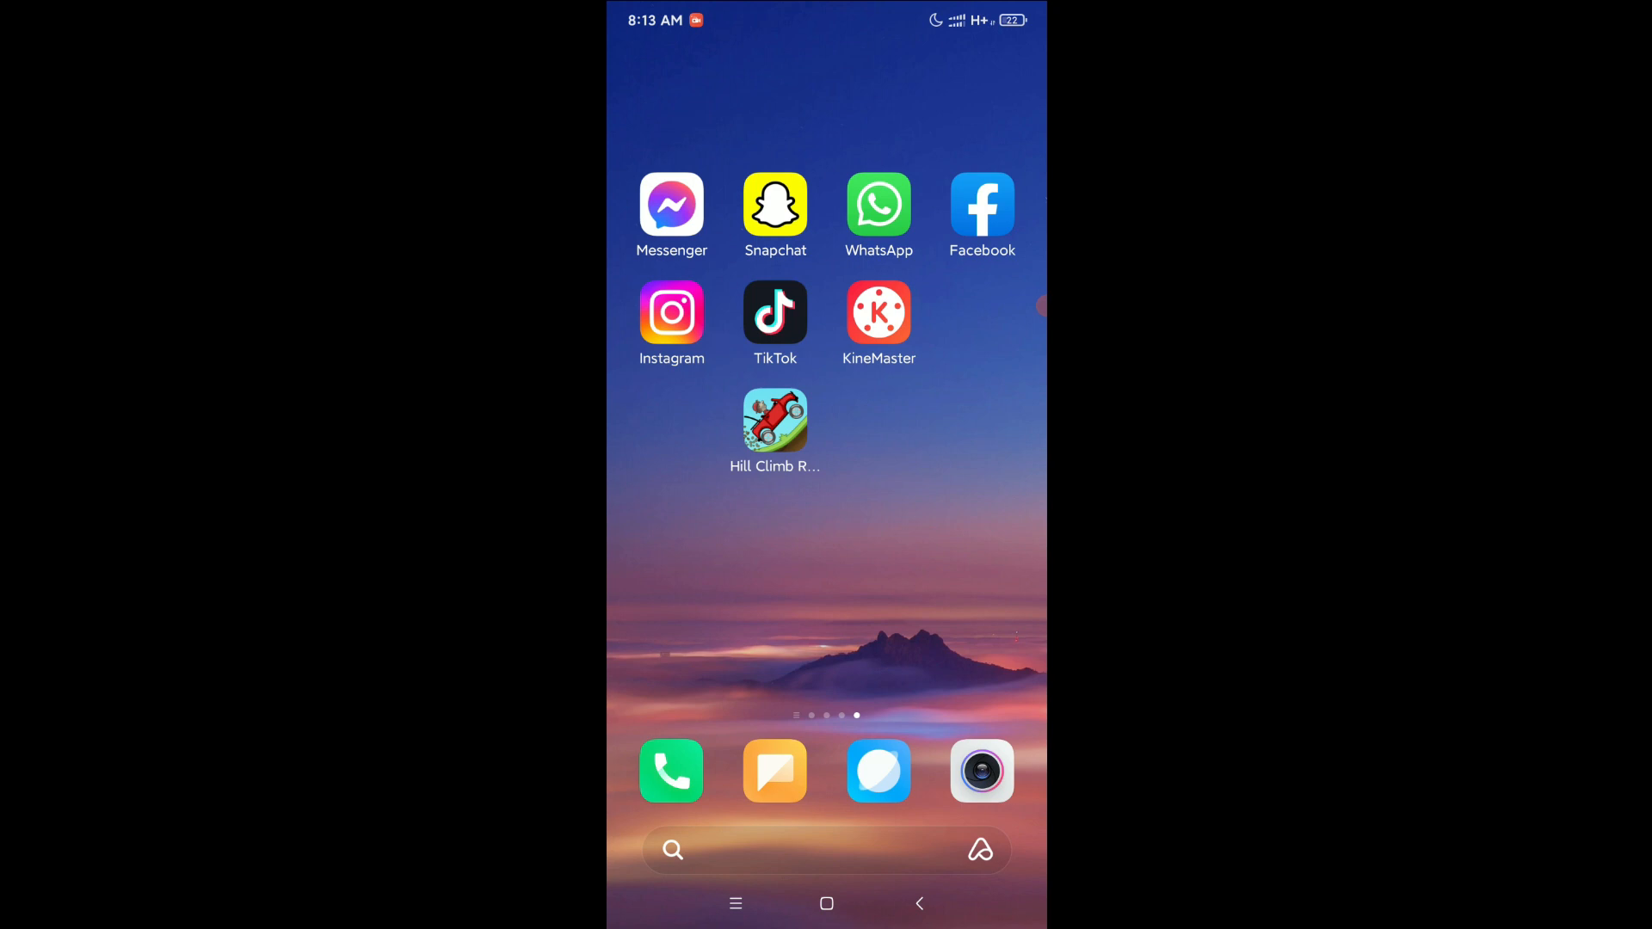
{"action": "mouse_move", "coordinate": [774, 421]}
{"action": "left_mouse_down"}
{"action": "mouse_move", "coordinate": [963, 349]}
{"action": "mouse_move", "coordinate": [983, 315]}
{"action": "left_mouse_up"}
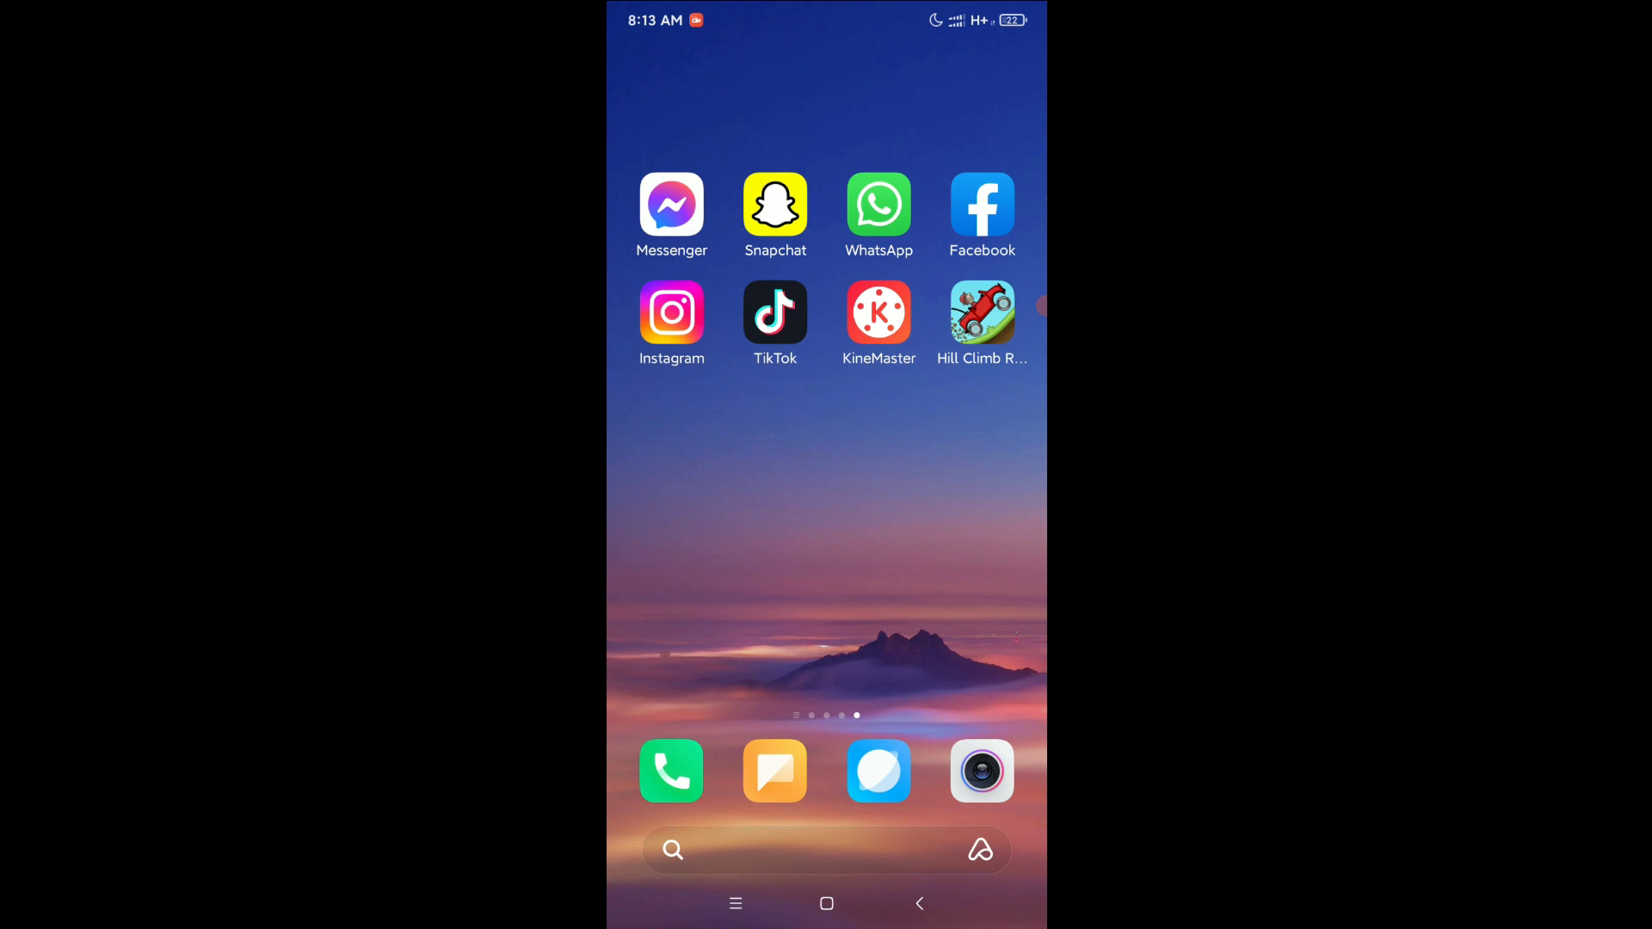
{"action": "left_click_drag", "start_coordinate": [671, 516], "coordinate": [1007, 517]}
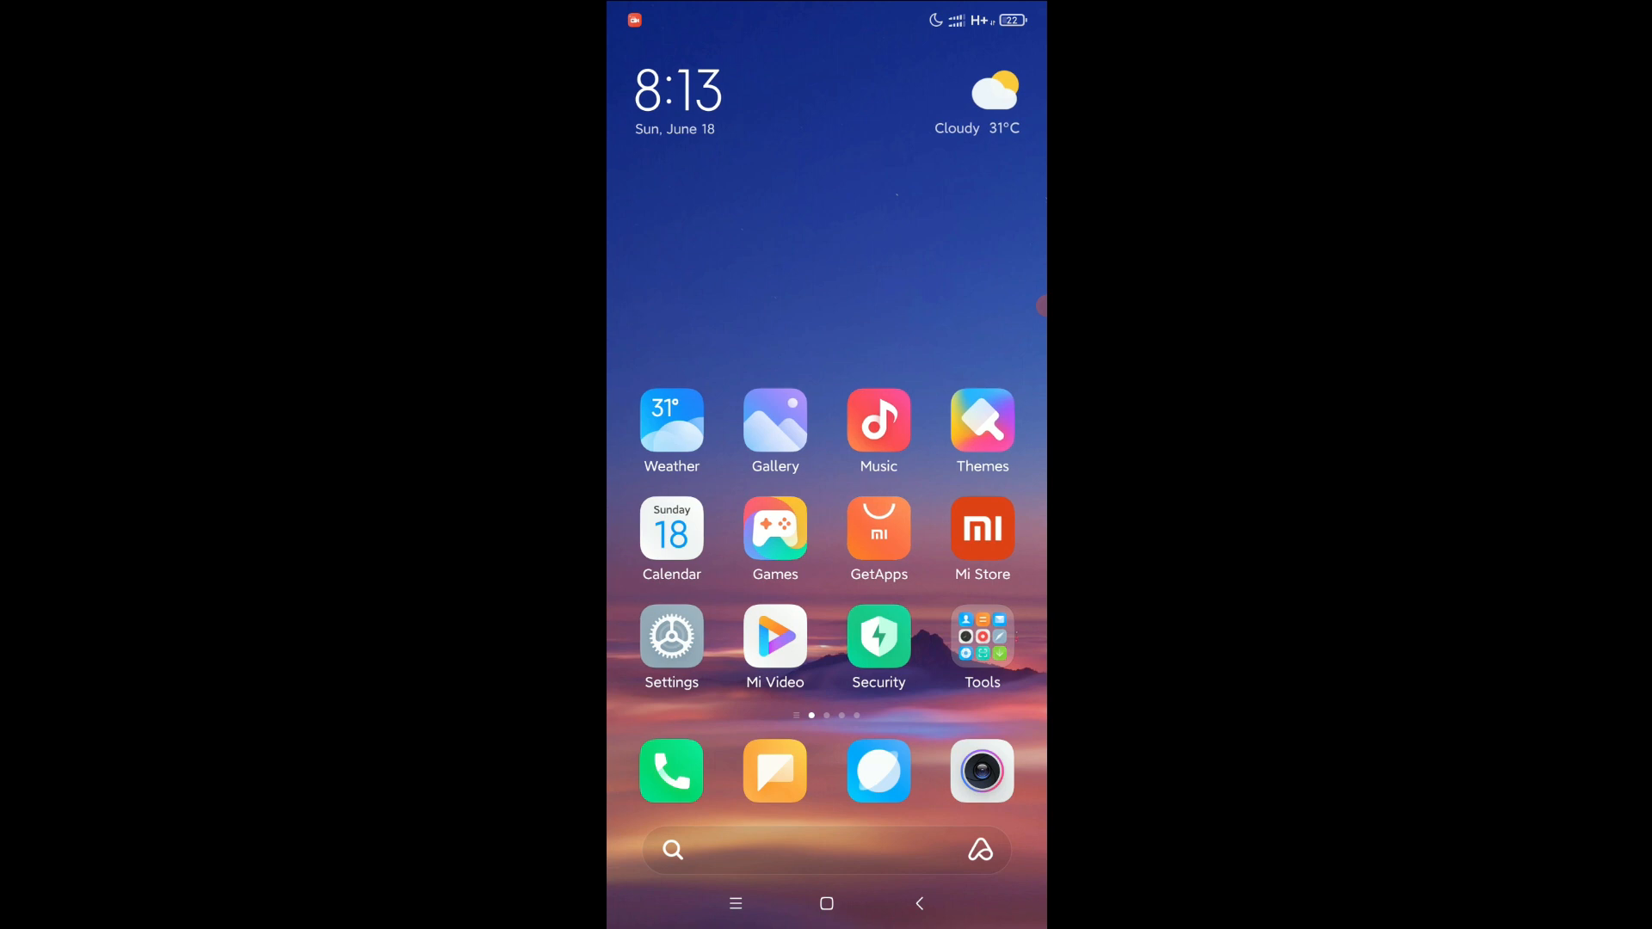
Step: Go into Settings and reach the Apps settings page
{"action": "left_click", "coordinate": [673, 637]}
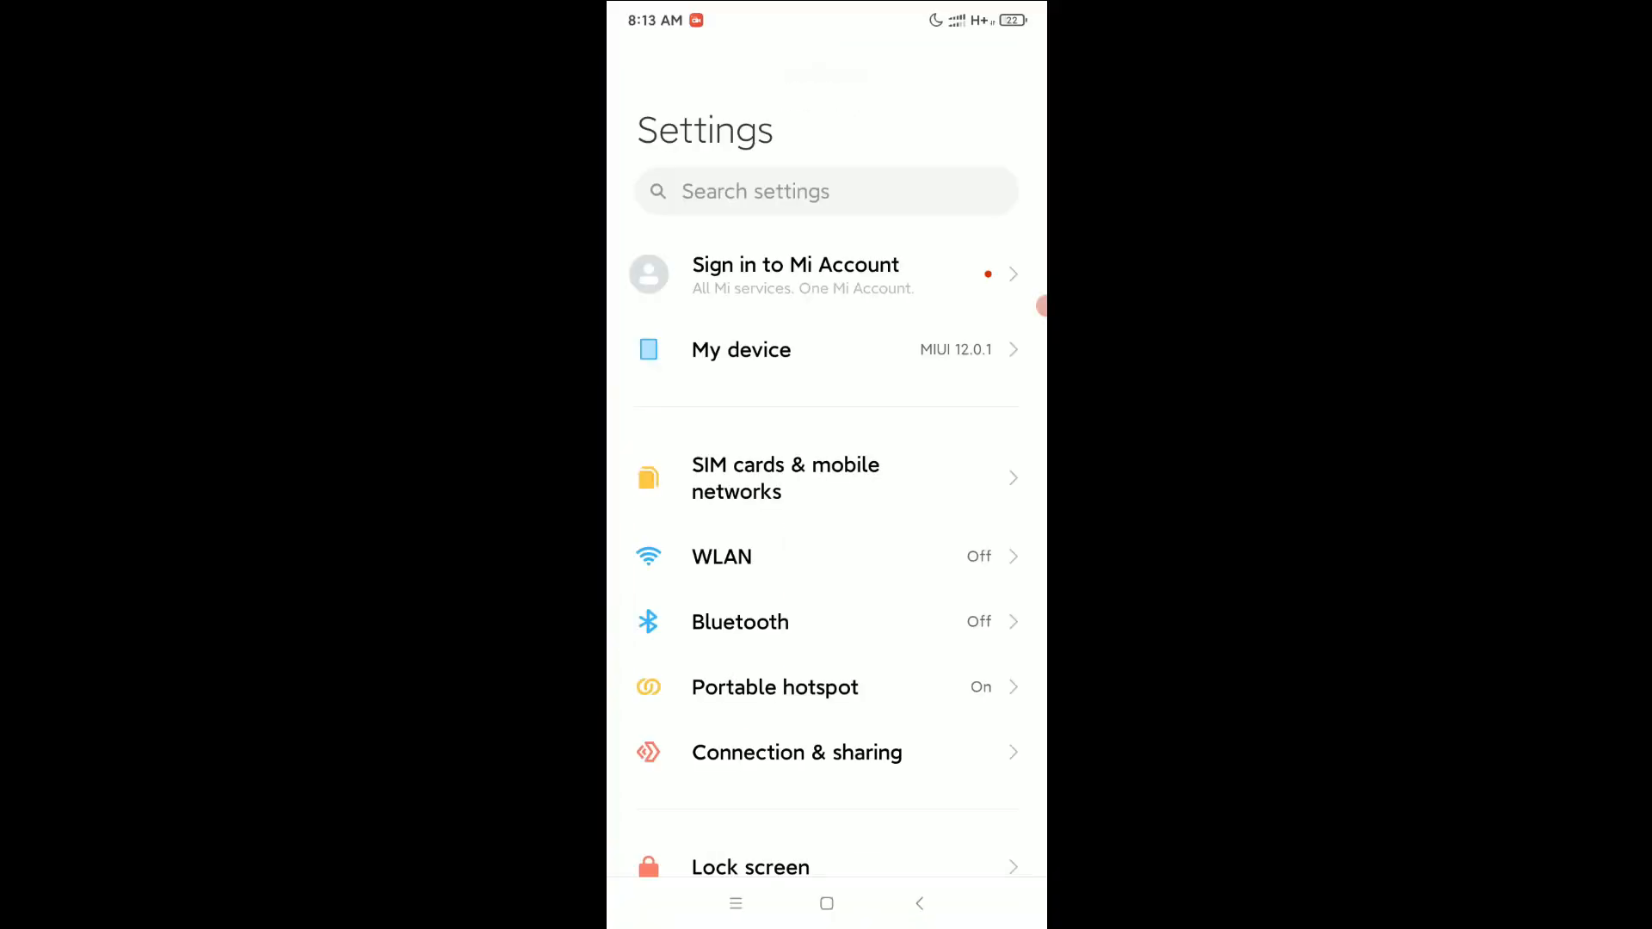
{"action": "scroll", "coordinate": [826, 517], "scroll_direction": "down", "scroll_amount": 10}
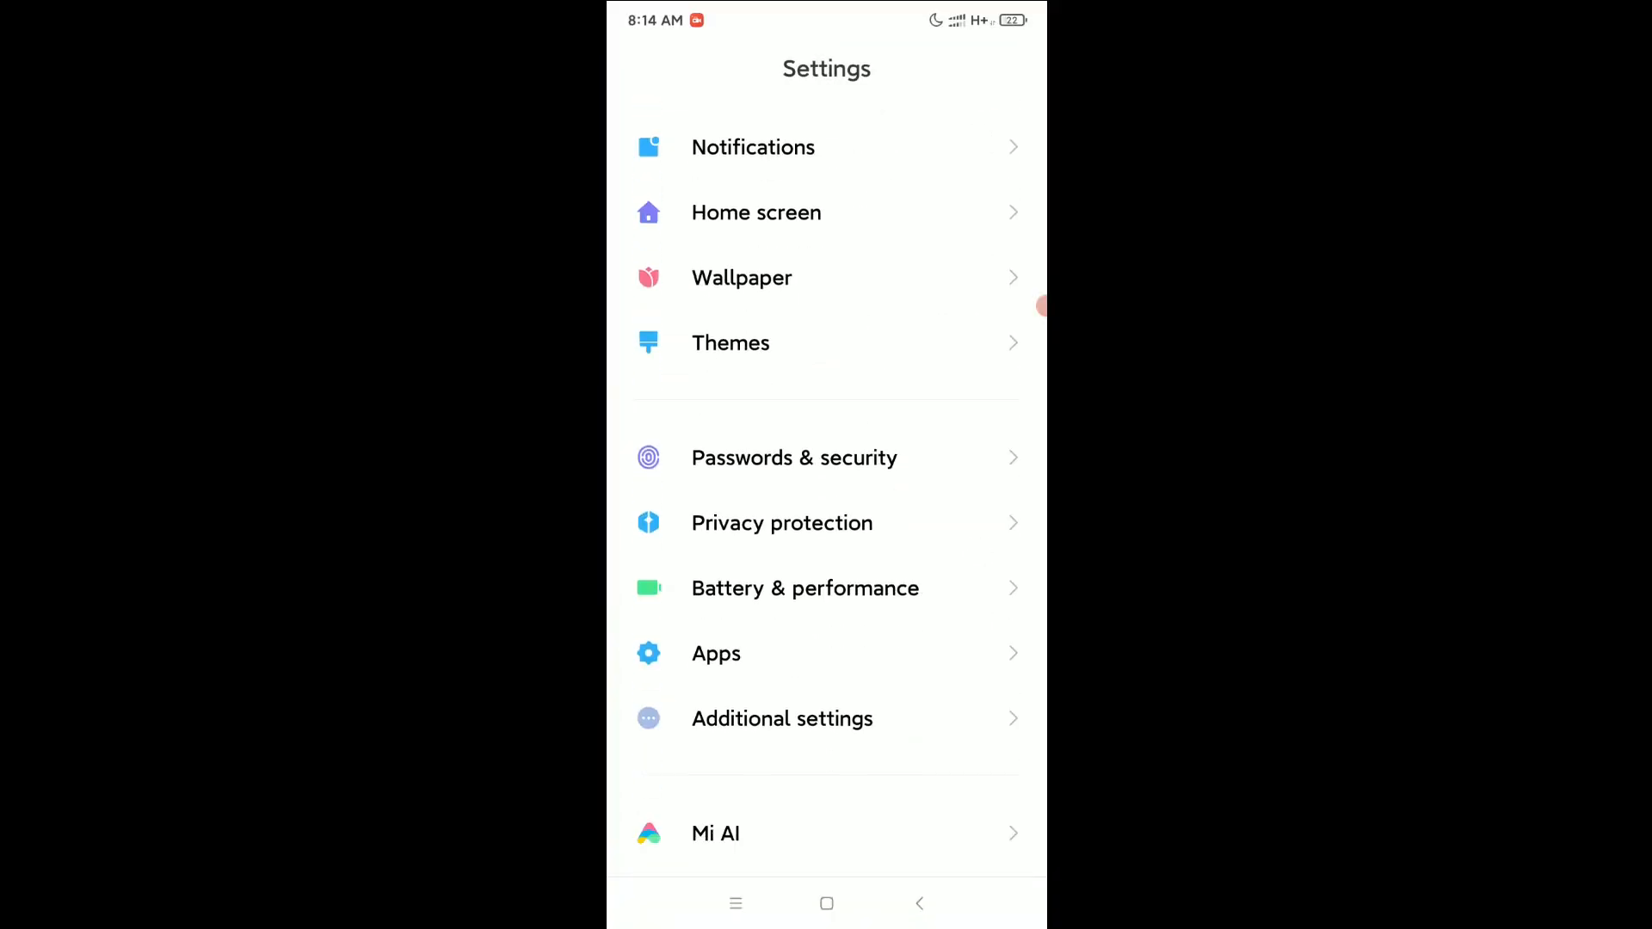
{"action": "left_click", "coordinate": [826, 547]}
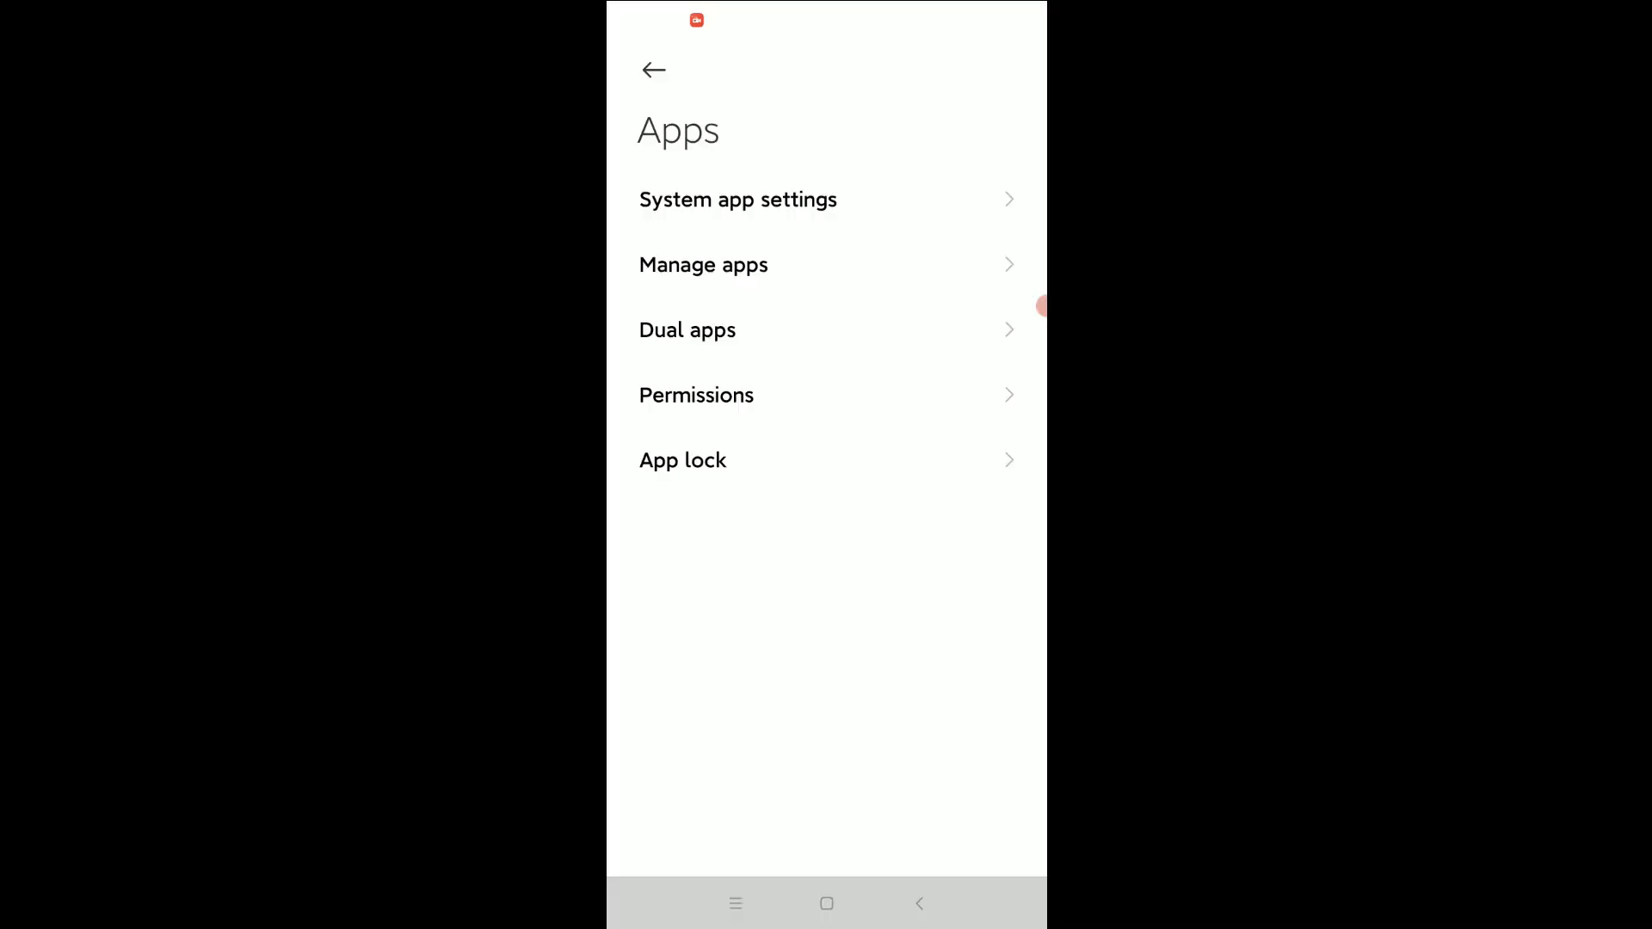
Step: In App lock, switch on the lock toggle for Hill Climb Racing
{"action": "left_click", "coordinate": [683, 460]}
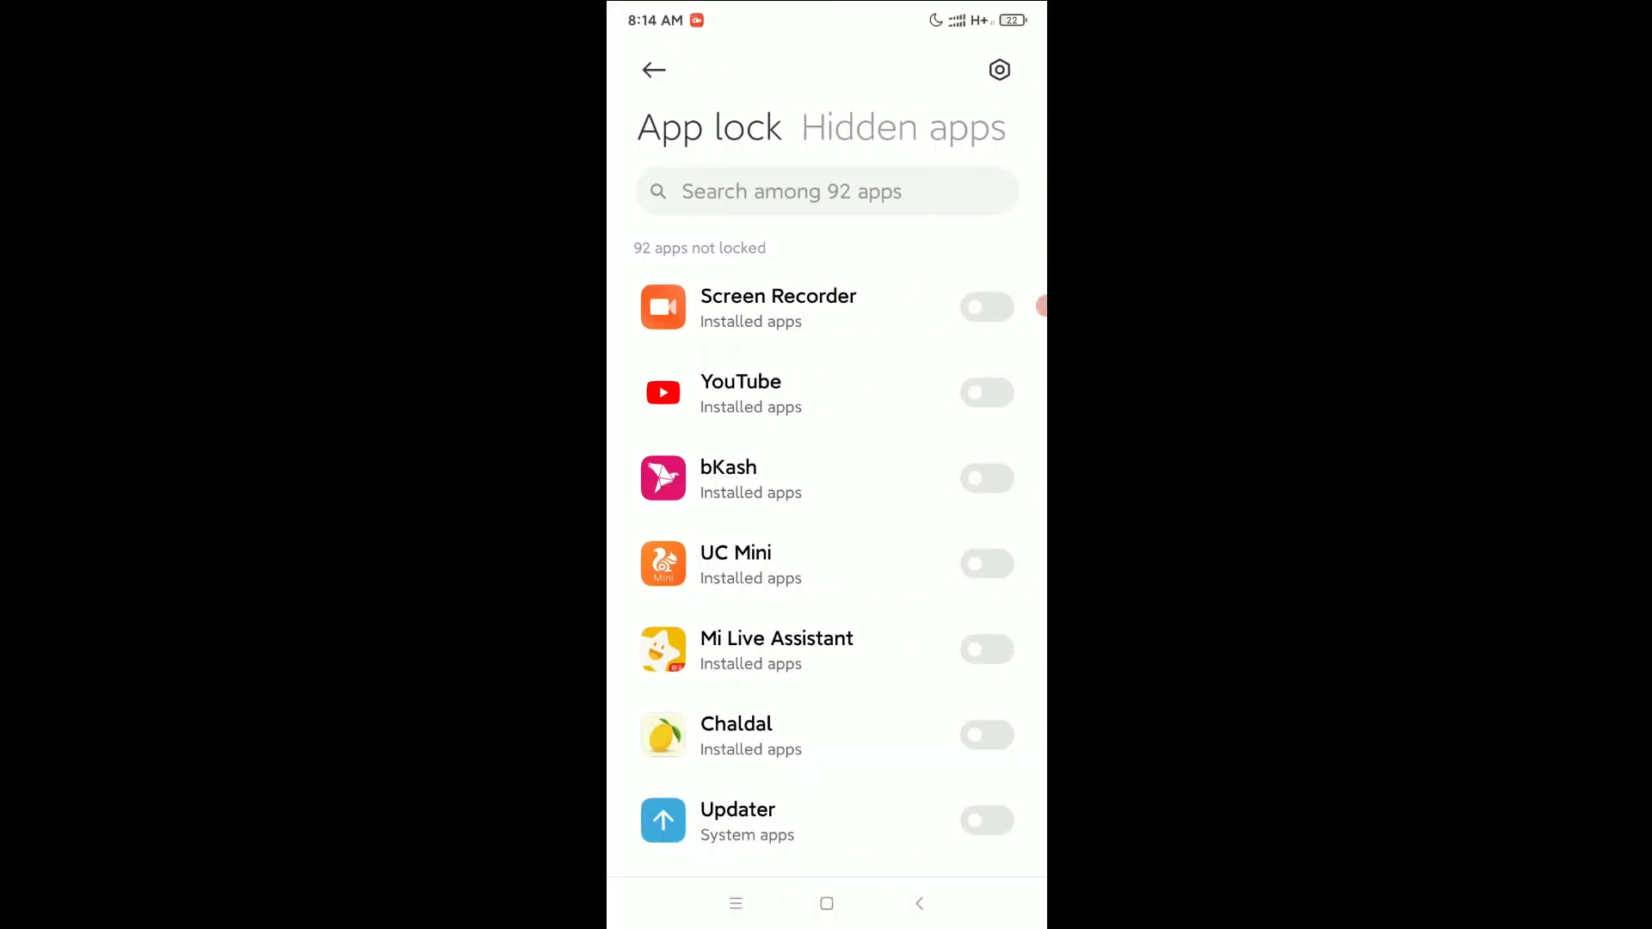
{"action": "scroll", "coordinate": [826, 582], "scroll_direction": "down", "scroll_amount": 15}
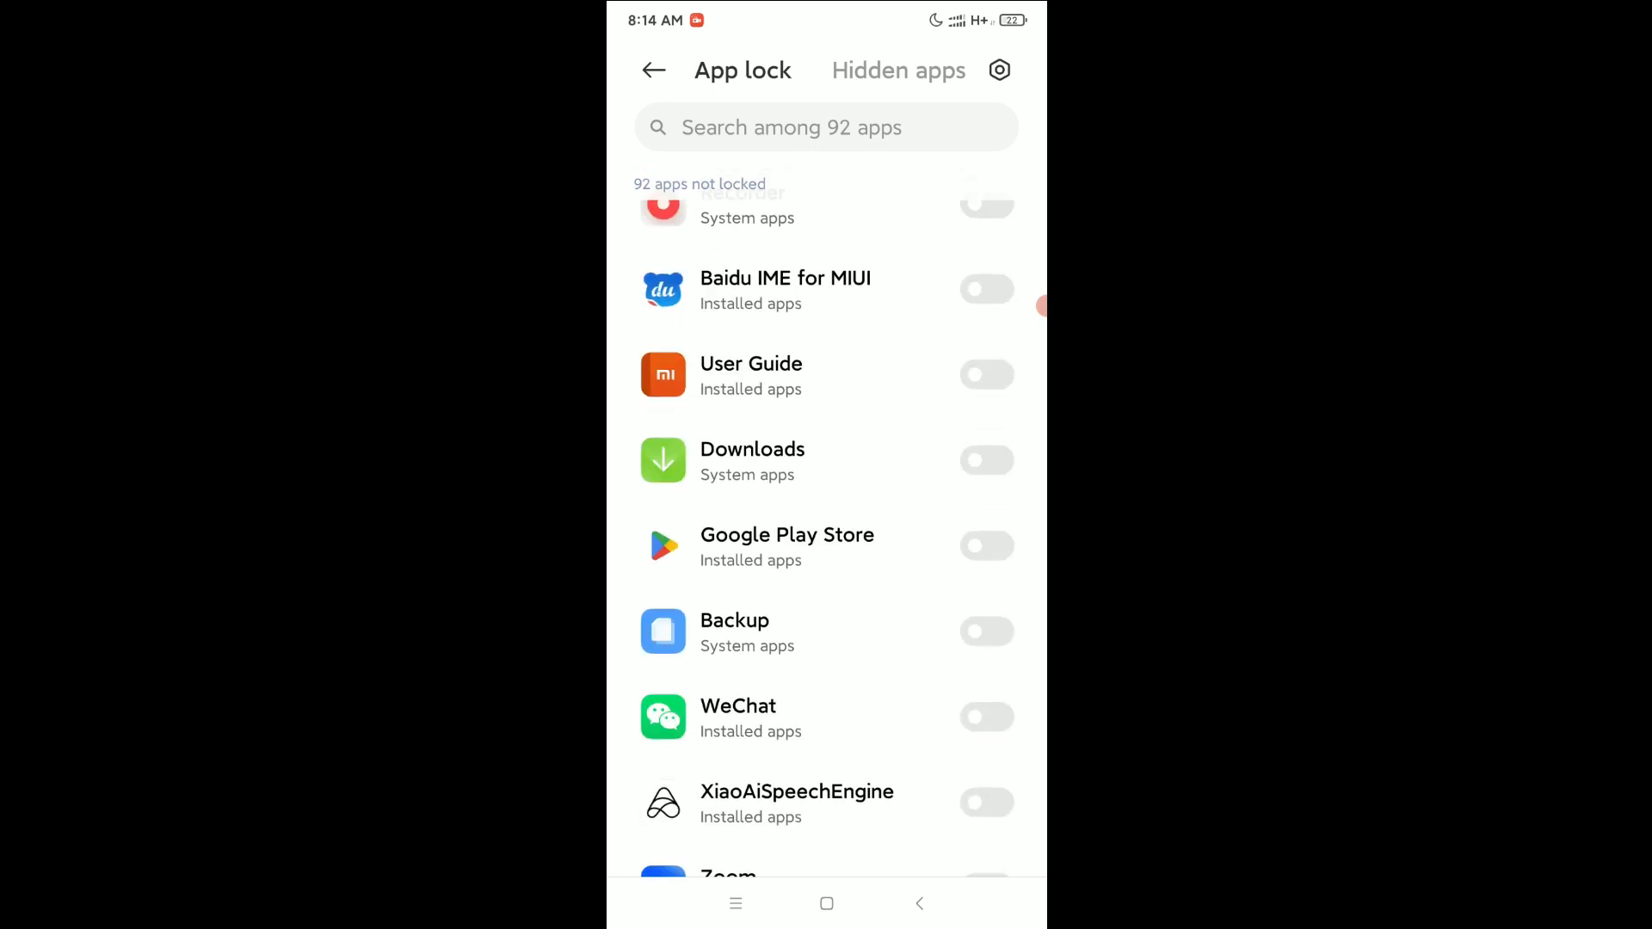
{"action": "scroll", "coordinate": [826, 582], "scroll_direction": "down", "scroll_amount": 15}
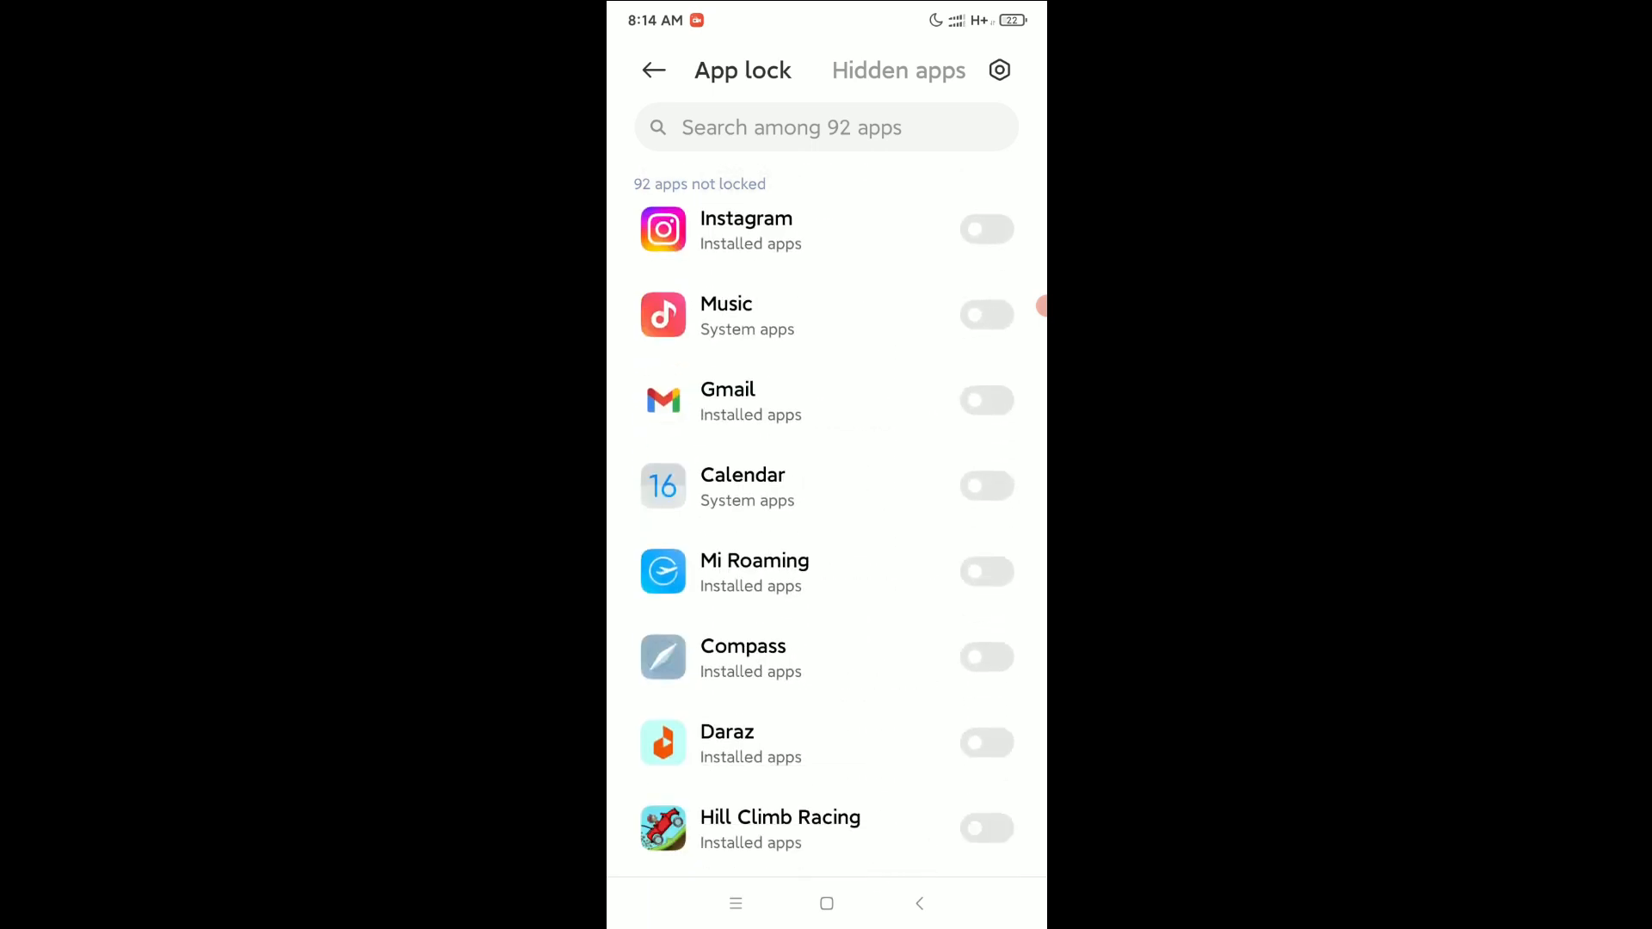
{"action": "scroll", "coordinate": [827, 581], "scroll_direction": "down", "scroll_amount": 5}
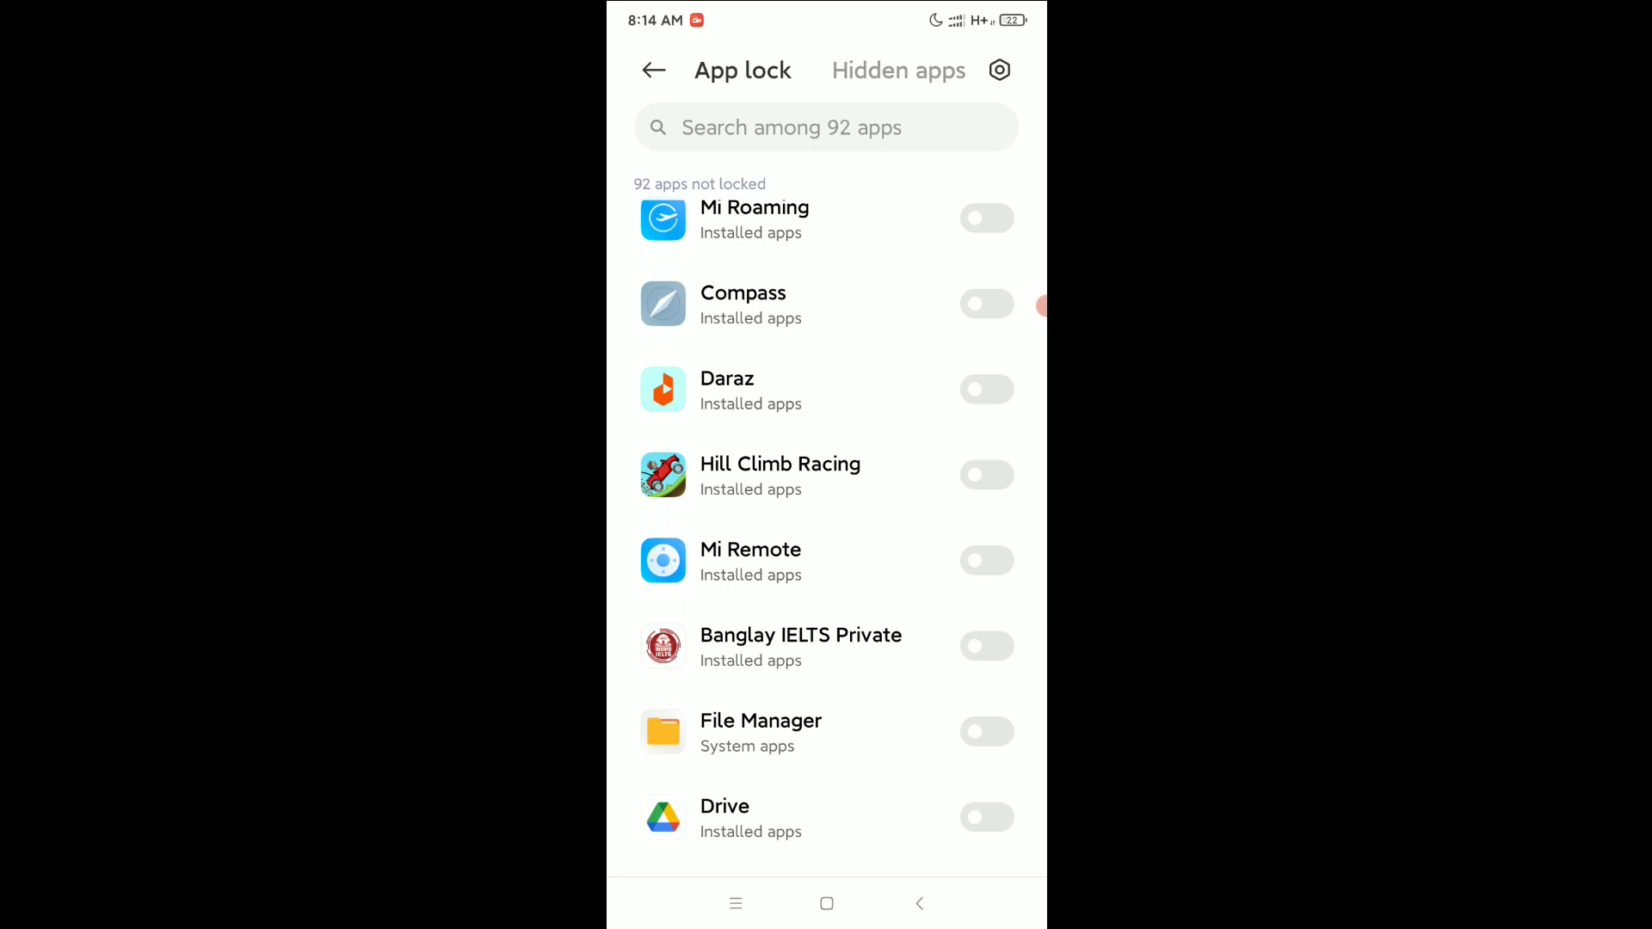
{"action": "left_click", "coordinate": [986, 475]}
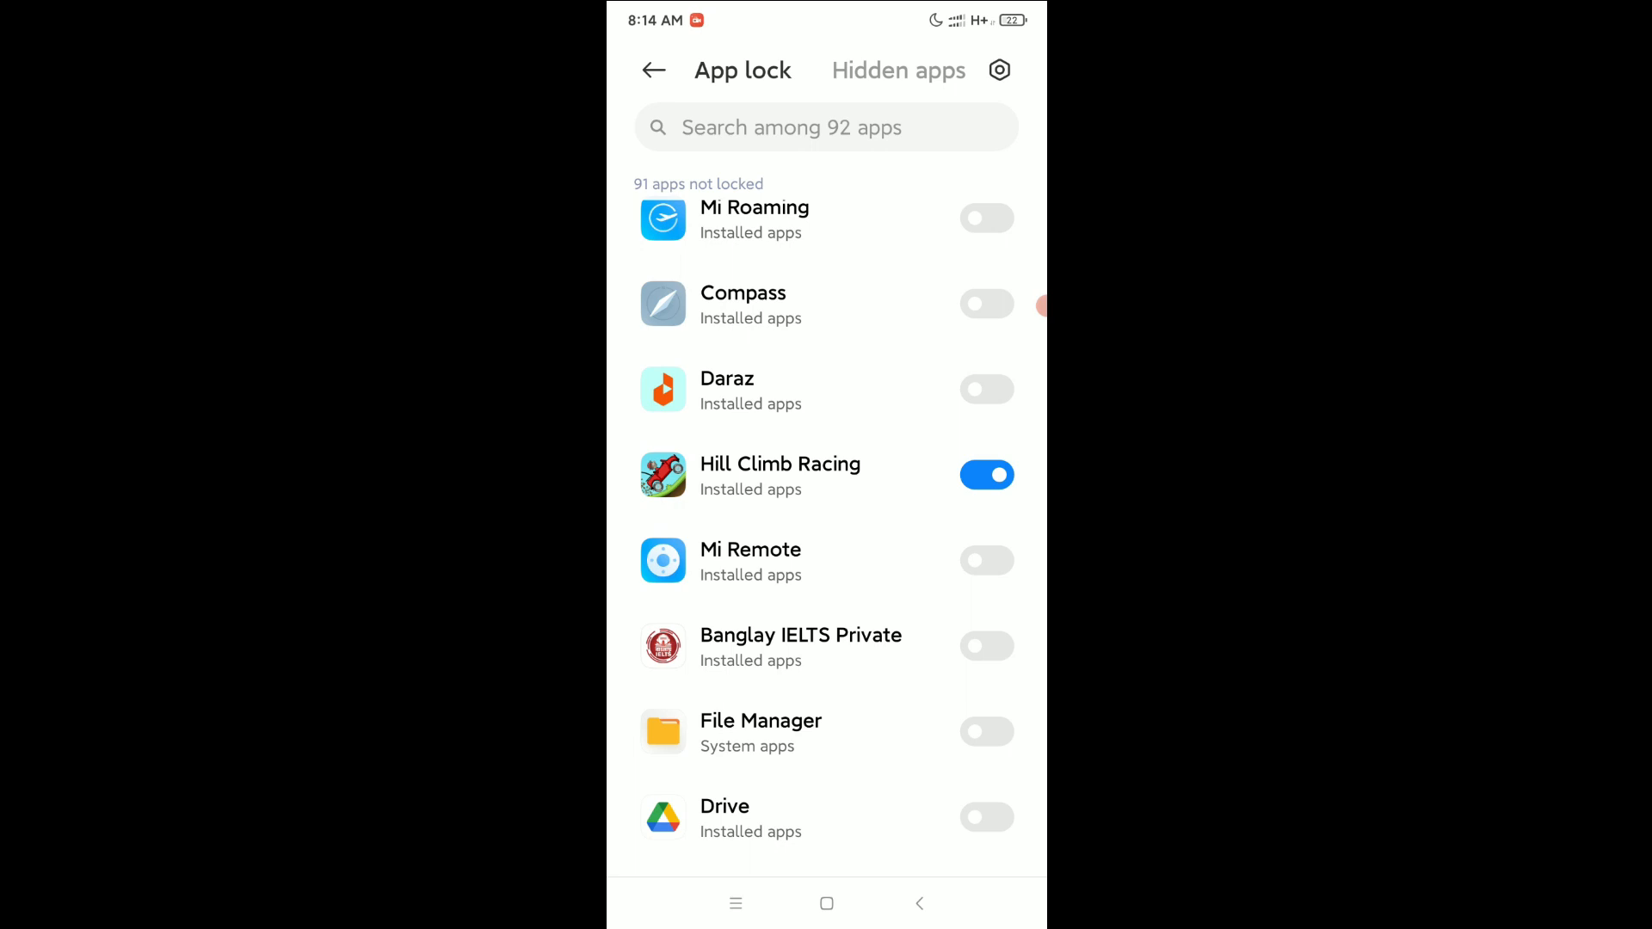
Step: Back out to the home screen and launch Hill Climb Racing to test the lock
{"action": "left_click", "coordinate": [919, 904]}
{"action": "left_click", "coordinate": [826, 905]}
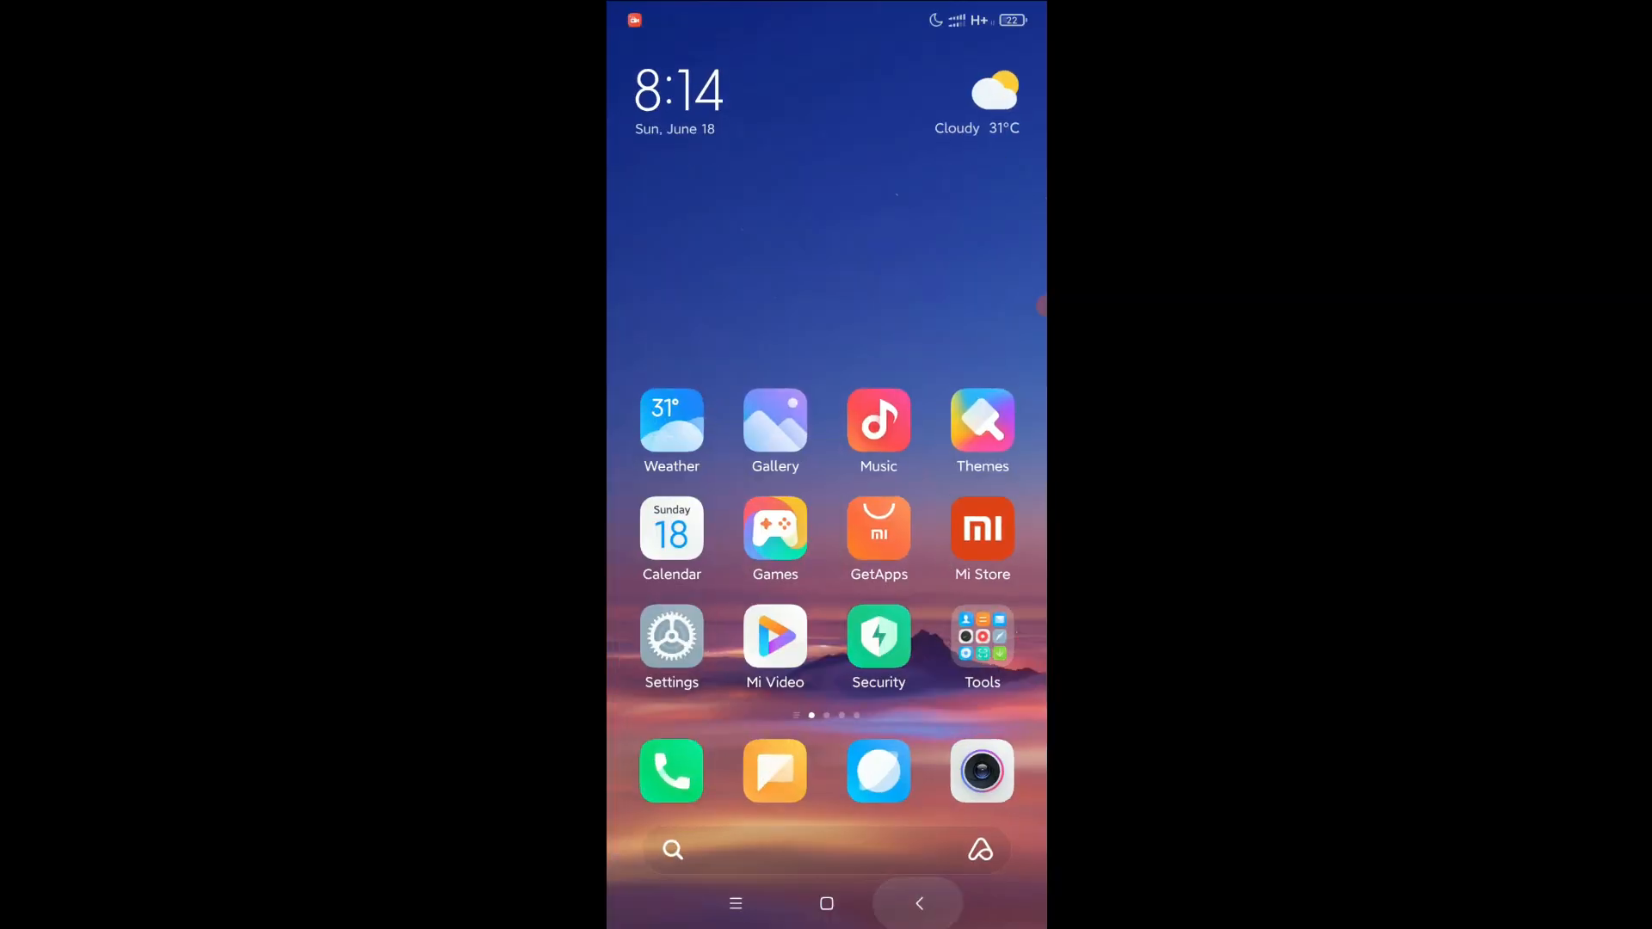
{"action": "left_click_drag", "start_coordinate": [981, 452], "coordinate": [672, 453]}
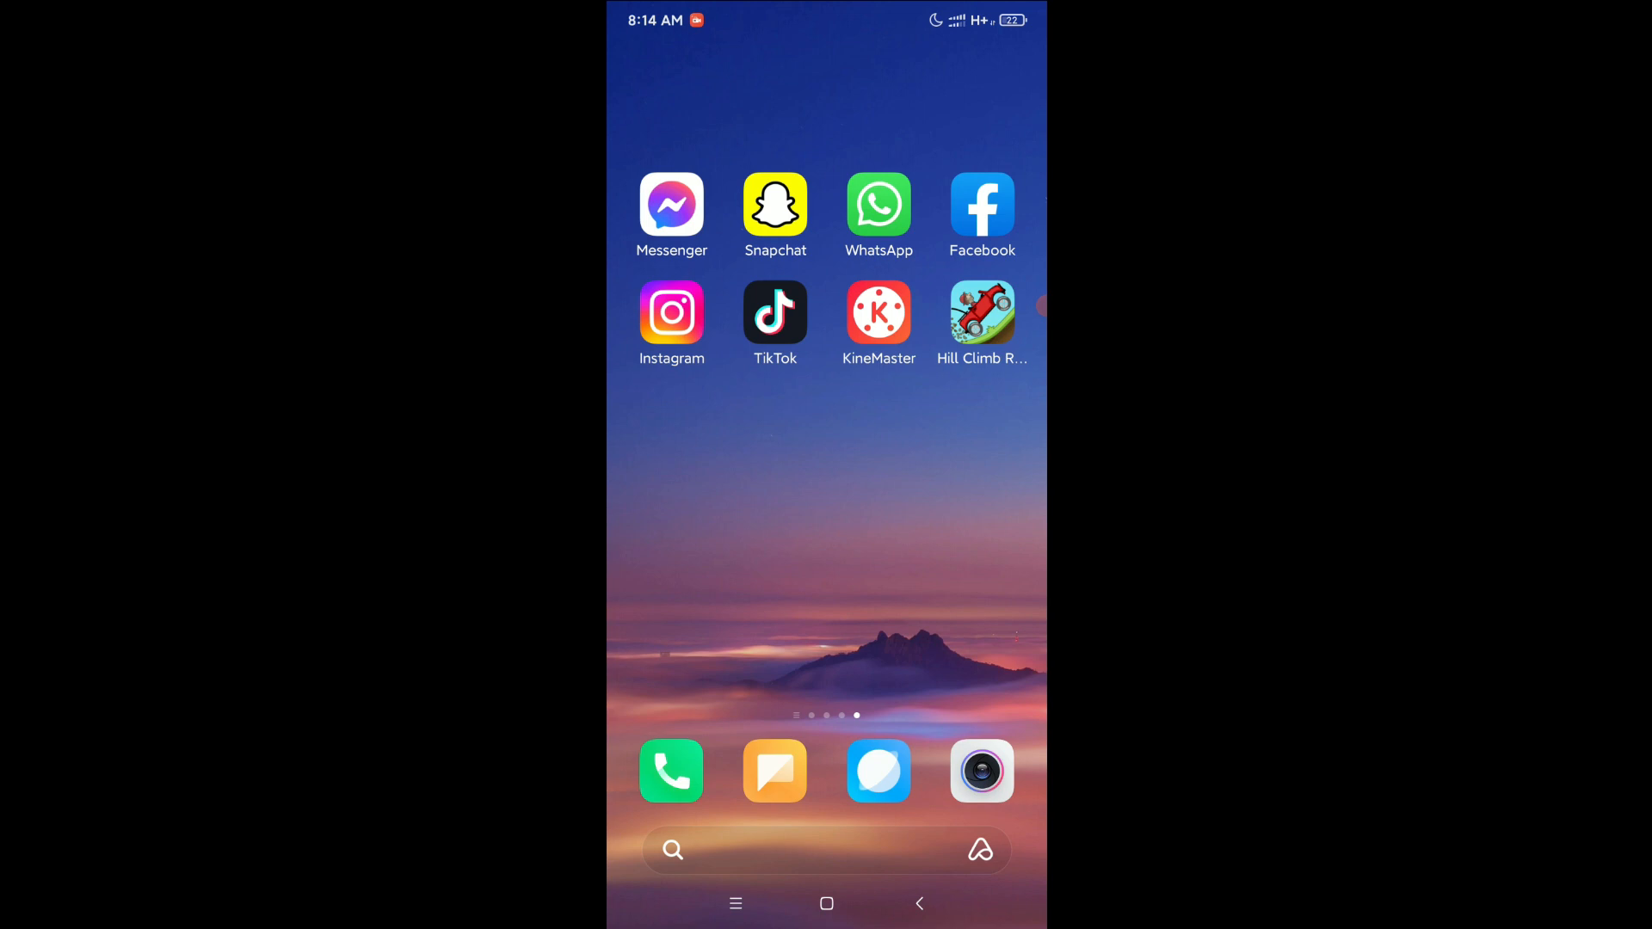
{"action": "left_click", "coordinate": [982, 314]}
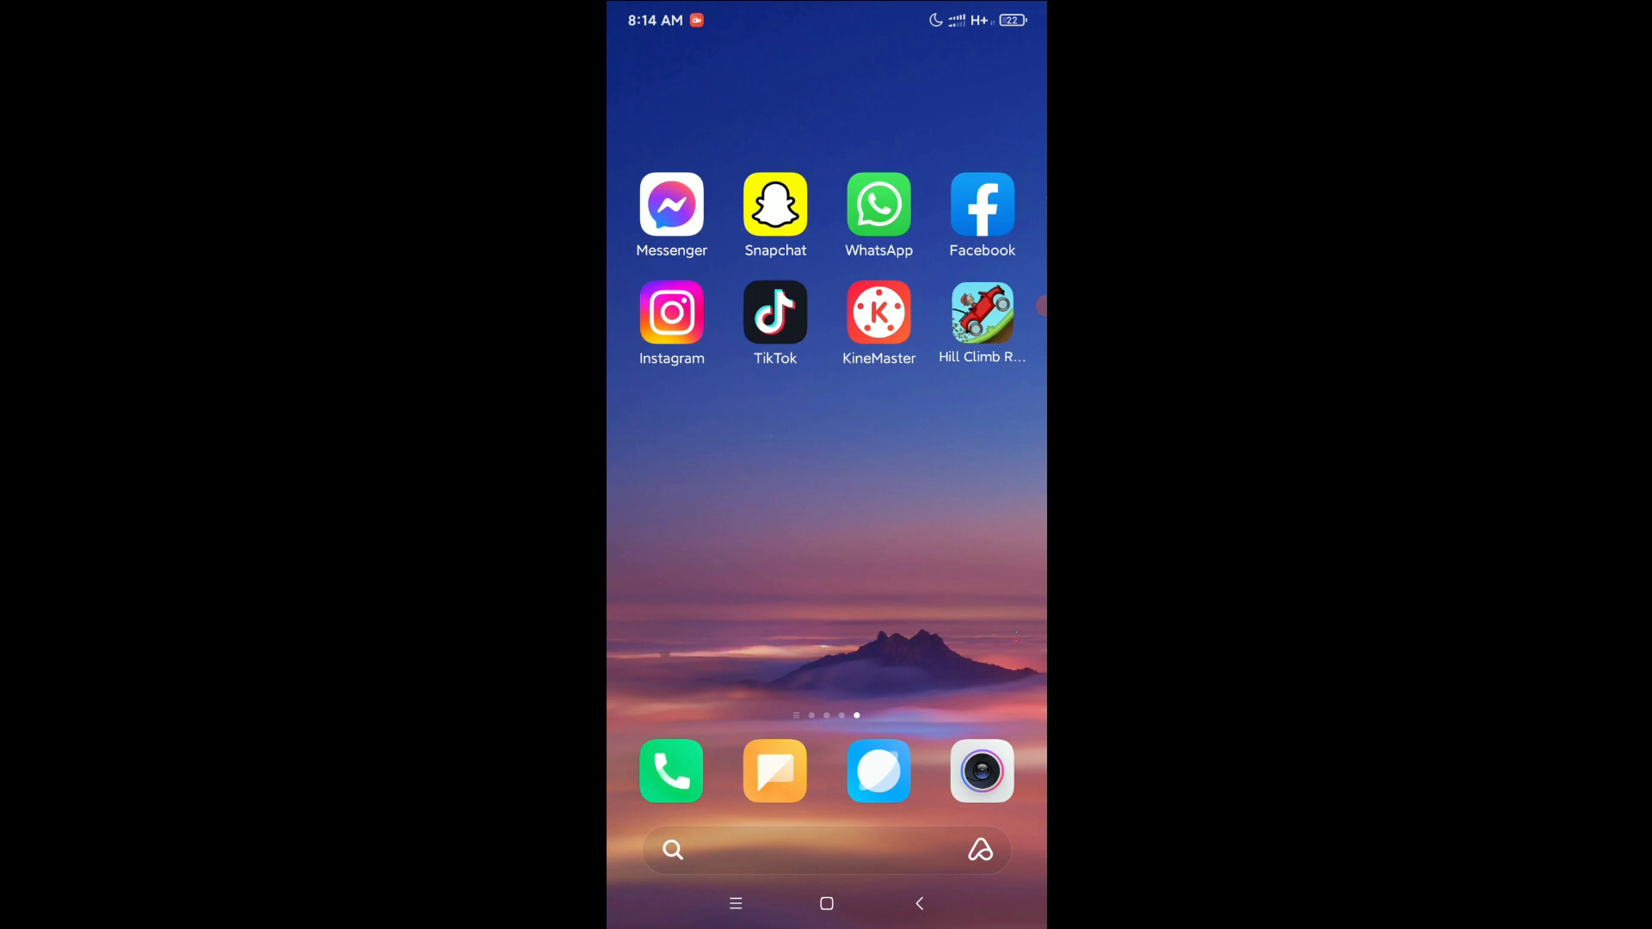